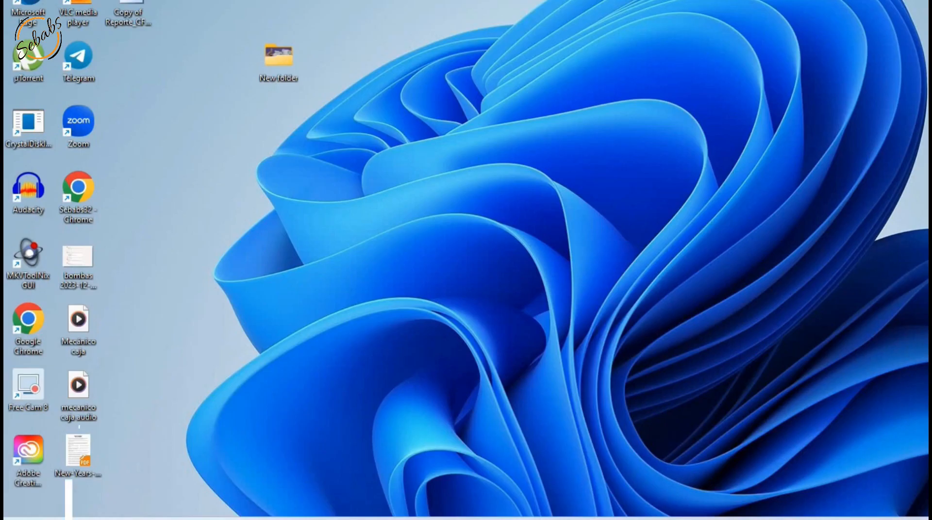
Step: Launch the Photos app from the full list of installed apps
{"action": "key", "text": "super"}
{"action": "left_click", "coordinate": [276, 206]}
{"action": "scroll", "coordinate": [160, 382], "scroll_direction": "down", "scroll_amount": 15}
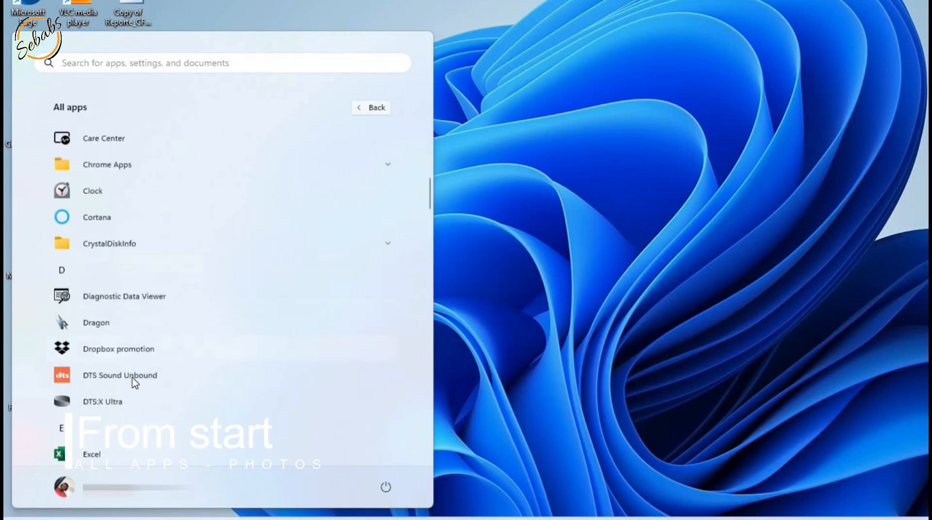
{"action": "scroll", "coordinate": [139, 391], "scroll_direction": "down", "scroll_amount": 5}
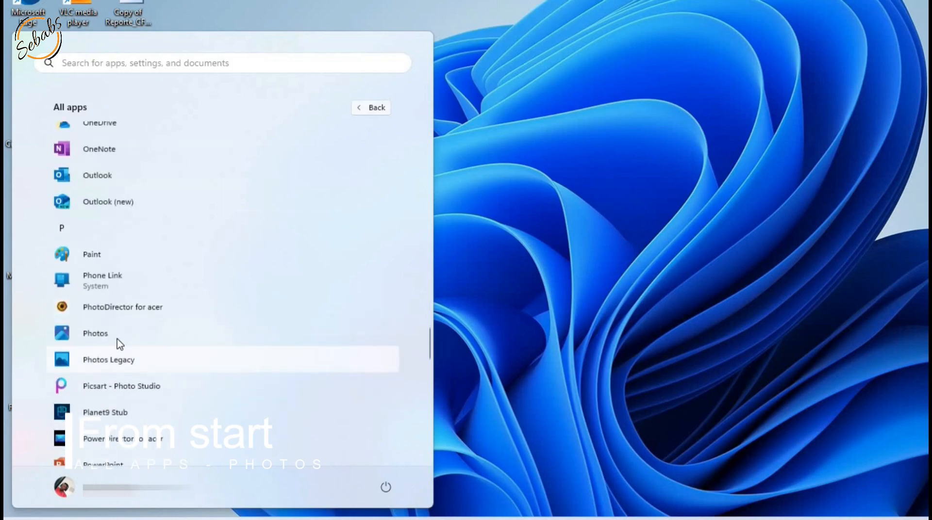
{"action": "left_click", "coordinate": [116, 335]}
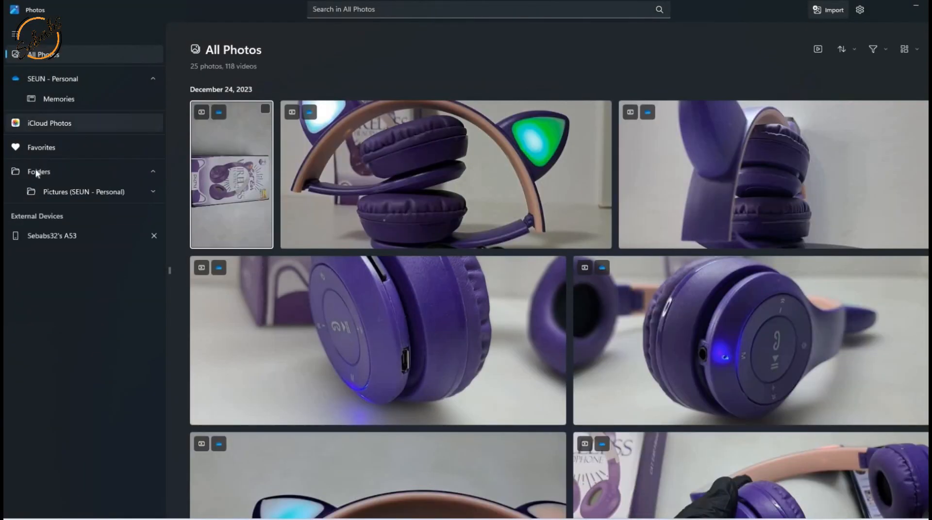
Step: Browse the photo library's Pictures folder and the connected external phone
{"action": "left_click", "coordinate": [37, 173]}
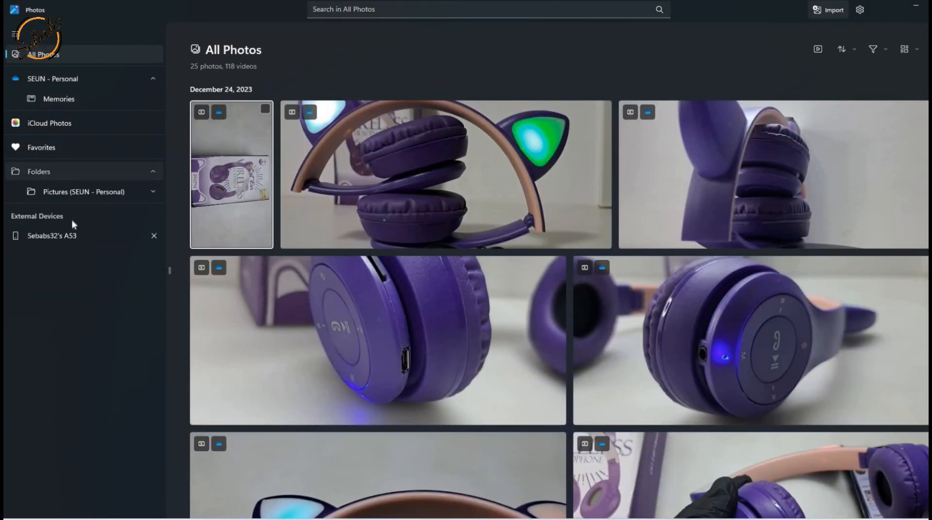
{"action": "left_click", "coordinate": [386, 176]}
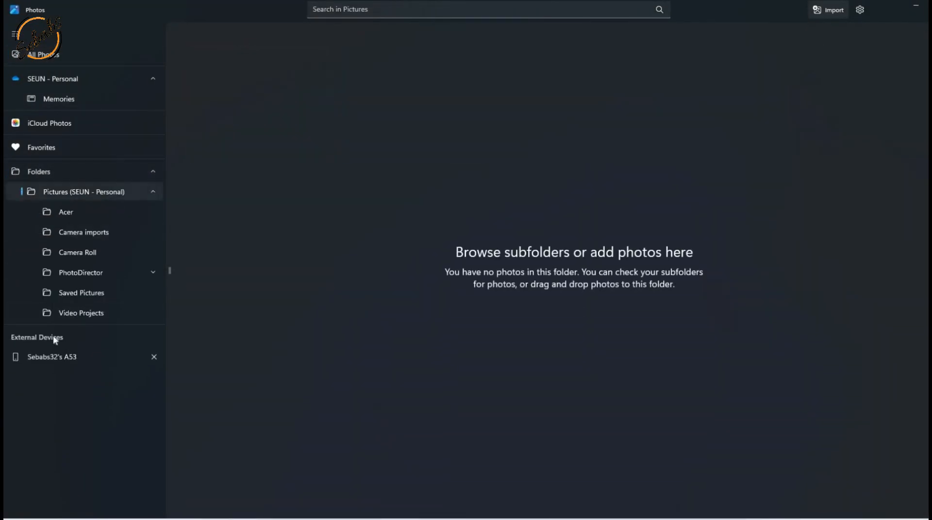
{"action": "left_click", "coordinate": [47, 356]}
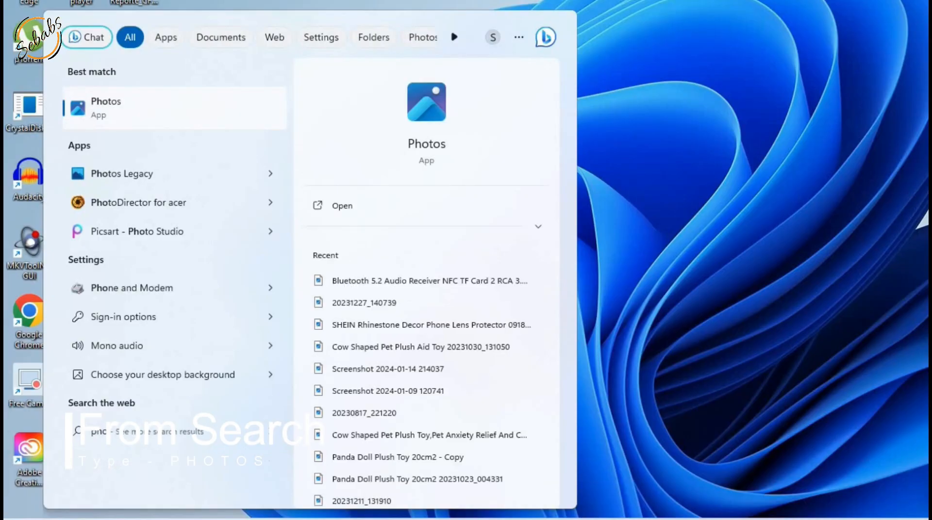
Step: Launch Photos from the search results and view its Folders page and the connected external device
{"action": "left_click", "coordinate": [118, 110]}
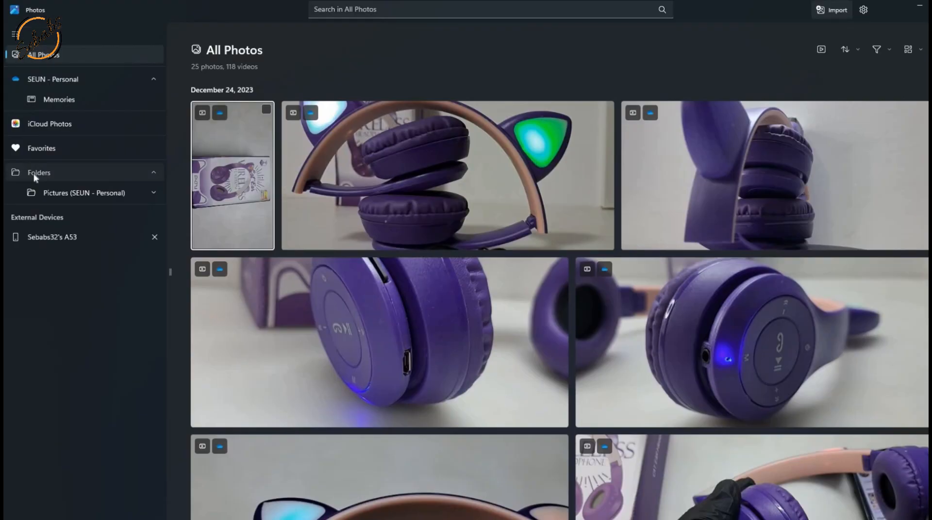
{"action": "left_click", "coordinate": [54, 45]}
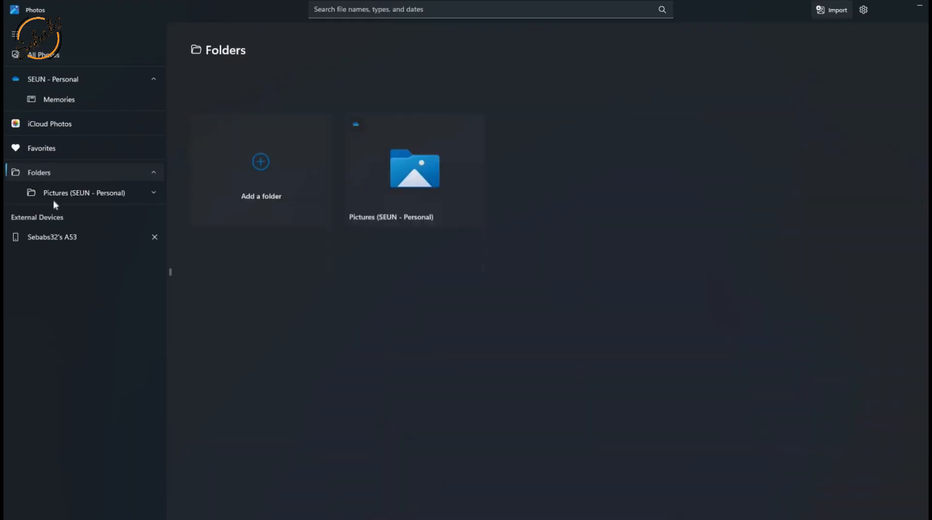
{"action": "left_click", "coordinate": [52, 238]}
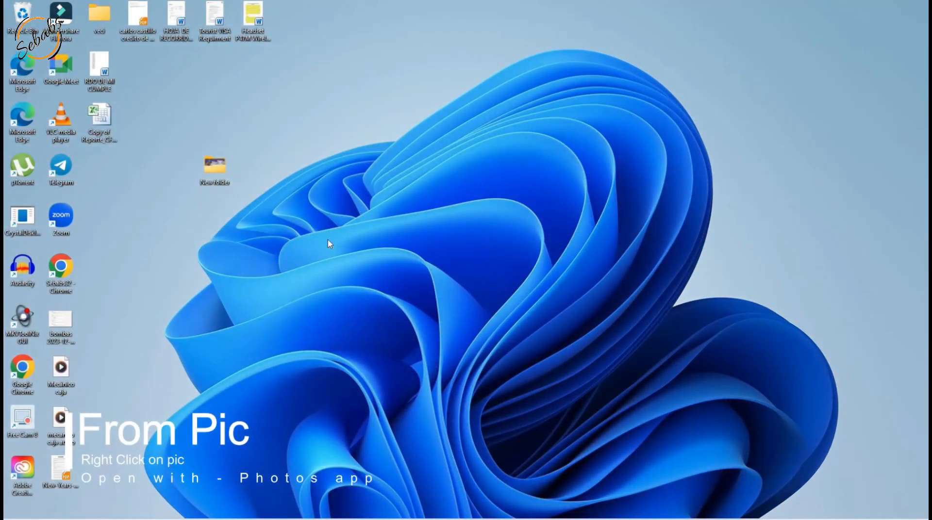
Step: Open New folder on the desktop and open the JPG of the floral baby shirt with Photos
{"action": "double_click", "coordinate": [215, 166]}
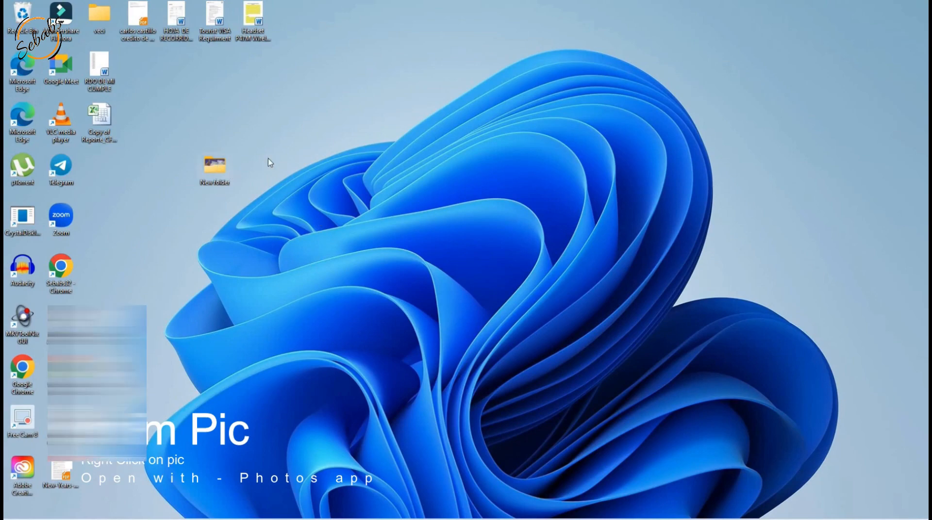
{"action": "left_click", "coordinate": [351, 112]}
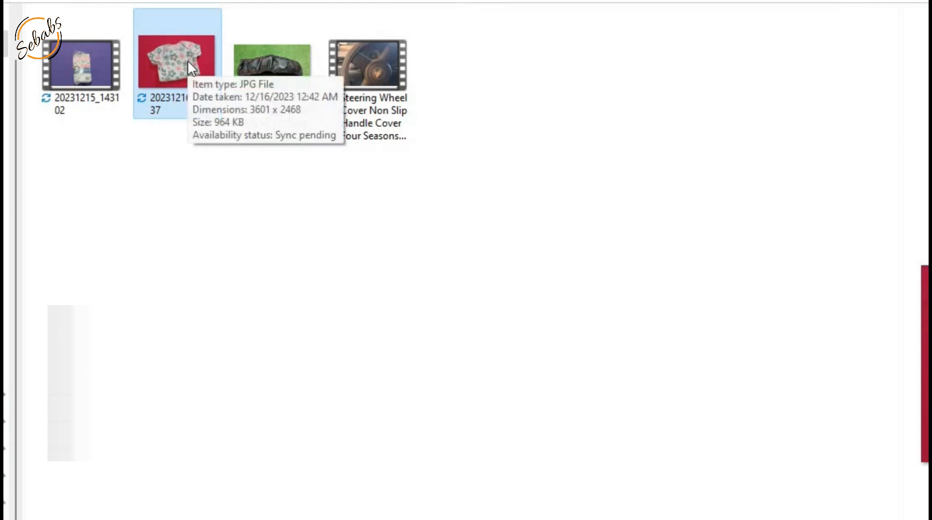
{"action": "right_click", "coordinate": [187, 60]}
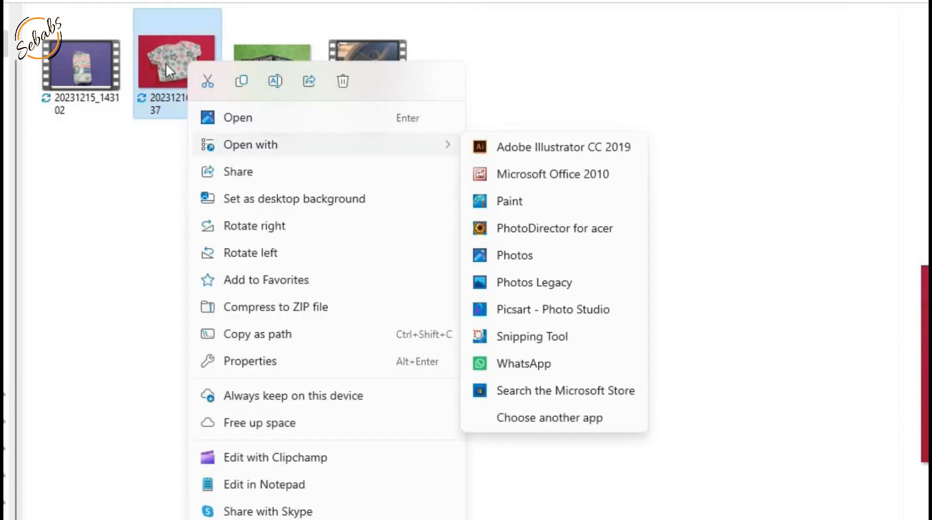
{"action": "mouse_move", "coordinate": [274, 151]}
{"action": "left_click", "coordinate": [516, 262]}
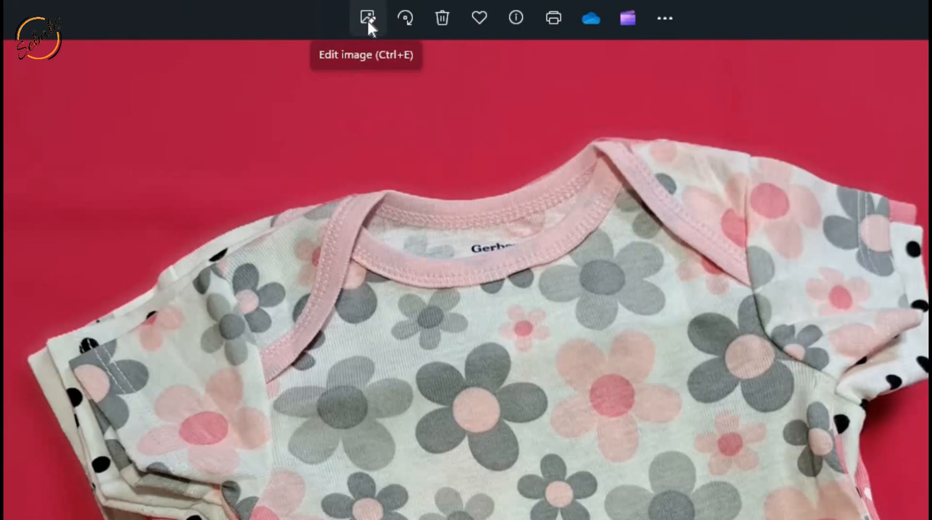
Step: Start editing the image, bring up the Background options and adjust the background blur to a medium intensity
{"action": "left_click", "coordinate": [368, 19]}
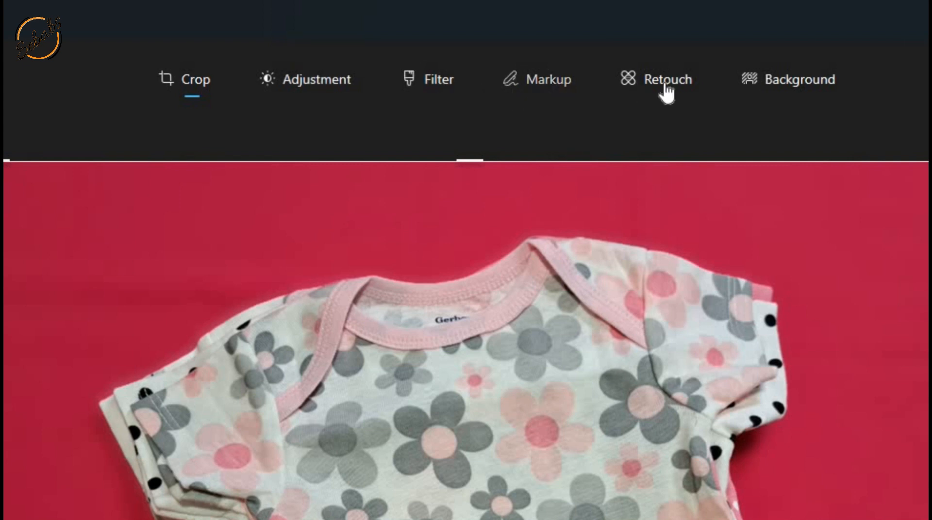
{"action": "left_click", "coordinate": [799, 84]}
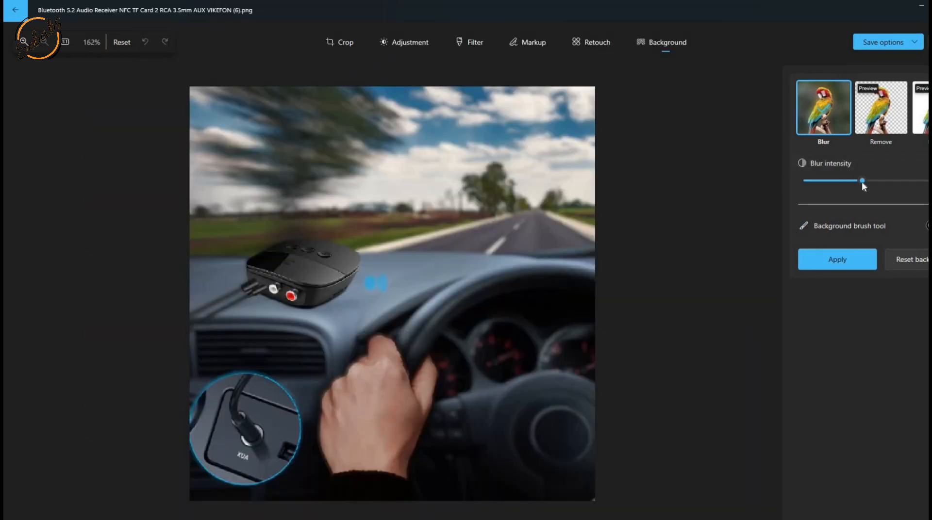
{"action": "left_click_drag", "start_coordinate": [915, 181], "coordinate": [929, 180]}
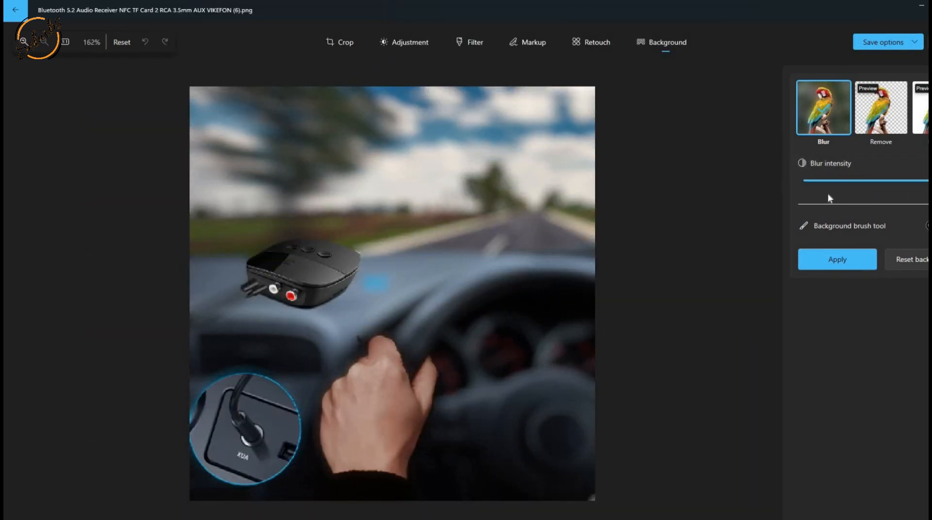
{"action": "left_click_drag", "start_coordinate": [828, 194], "coordinate": [884, 187]}
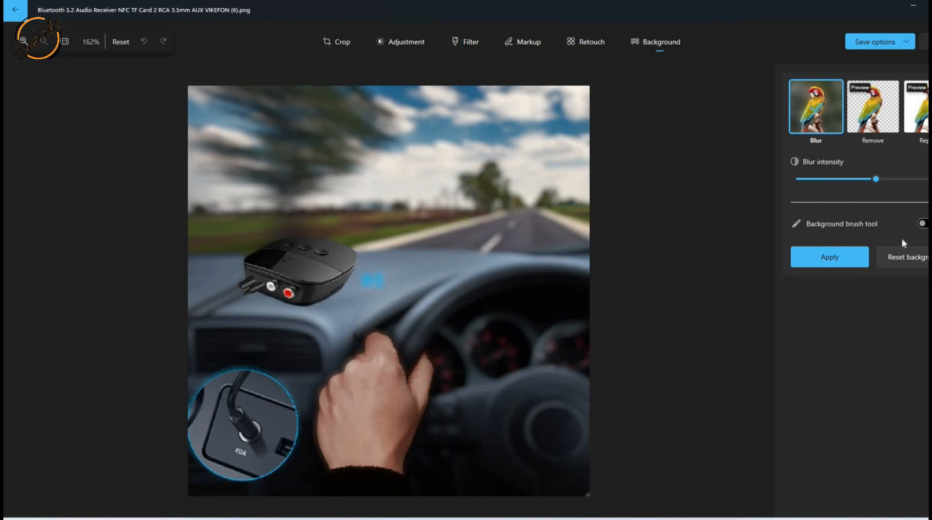
Step: Enable the background brush tool, set brush size to 35 and brush softness to 32, and apply the background blur
{"action": "left_click", "coordinate": [921, 224]}
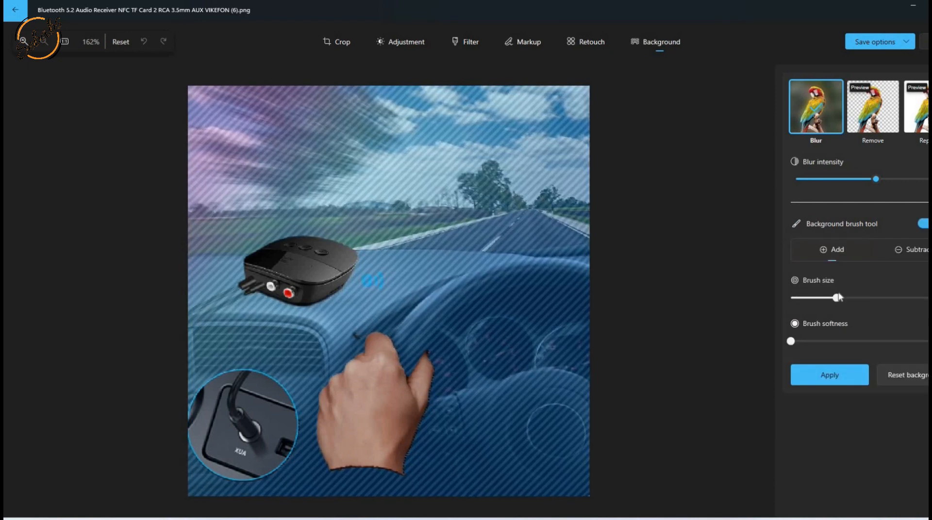
{"action": "mouse_move", "coordinate": [898, 301]}
{"action": "left_mouse_down"}
{"action": "mouse_move", "coordinate": [848, 303]}
{"action": "mouse_move", "coordinate": [869, 302]}
{"action": "left_mouse_up"}
{"action": "mouse_move", "coordinate": [798, 344]}
{"action": "left_mouse_down"}
{"action": "mouse_move", "coordinate": [852, 355]}
{"action": "mouse_move", "coordinate": [843, 346]}
{"action": "left_mouse_up"}
{"action": "left_click_drag", "start_coordinate": [857, 301], "coordinate": [821, 305]}
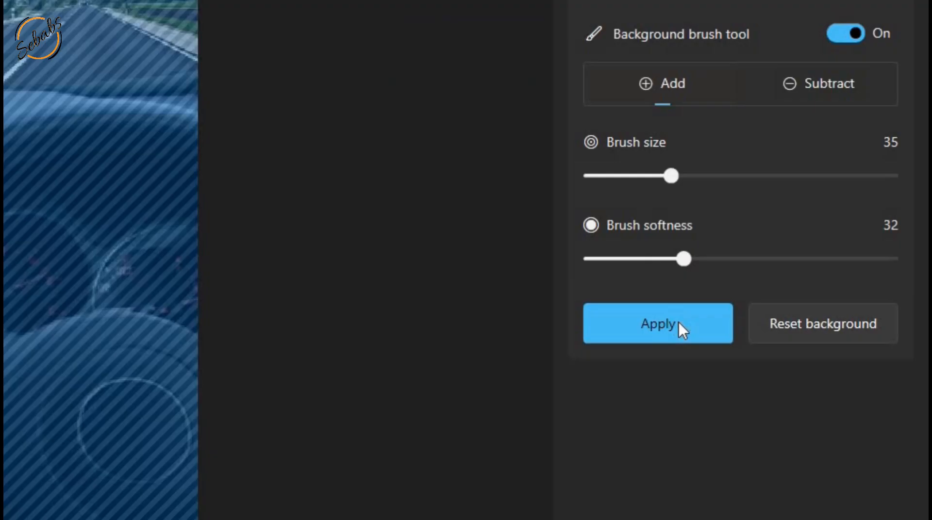
{"action": "left_click", "coordinate": [847, 379]}
{"action": "left_click", "coordinate": [841, 59]}
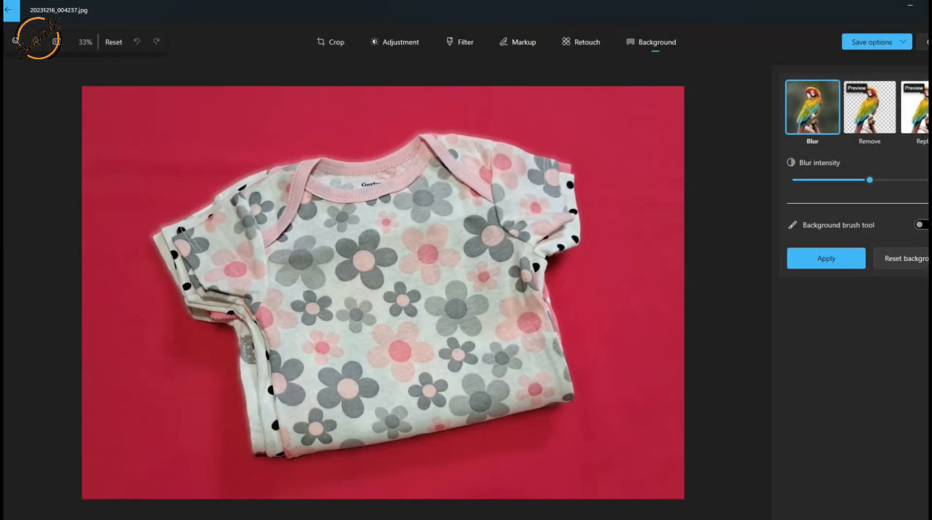
Step: Remove the background from the baby shirt photo and view the available save options
{"action": "left_click", "coordinate": [863, 156]}
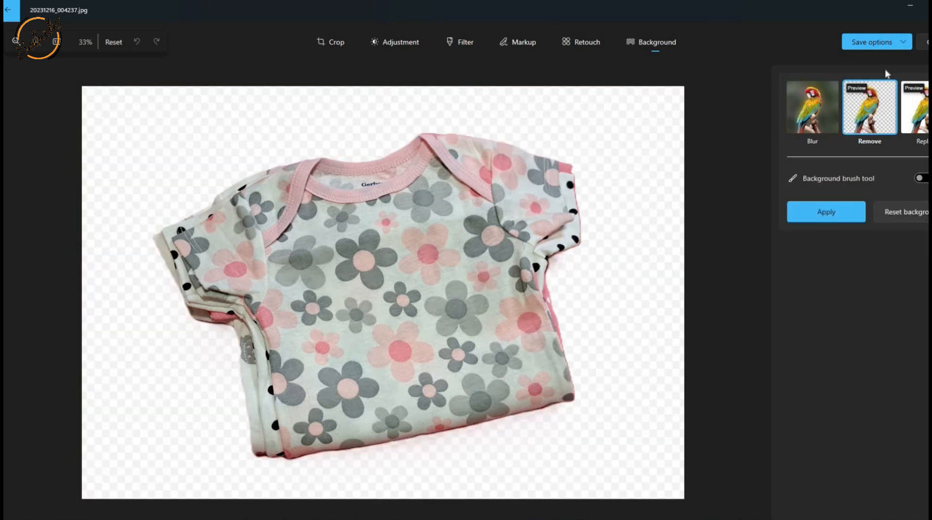
{"action": "left_click", "coordinate": [906, 46]}
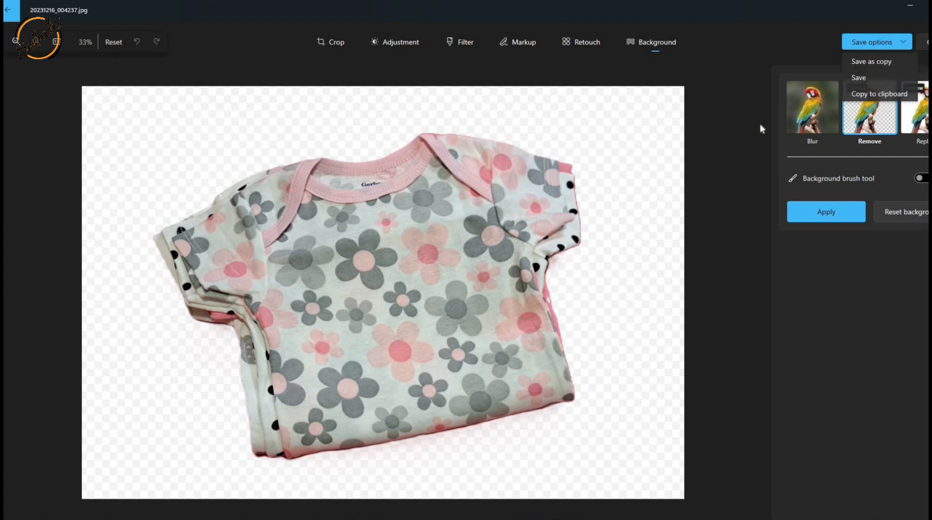
{"action": "left_click", "coordinate": [620, 199]}
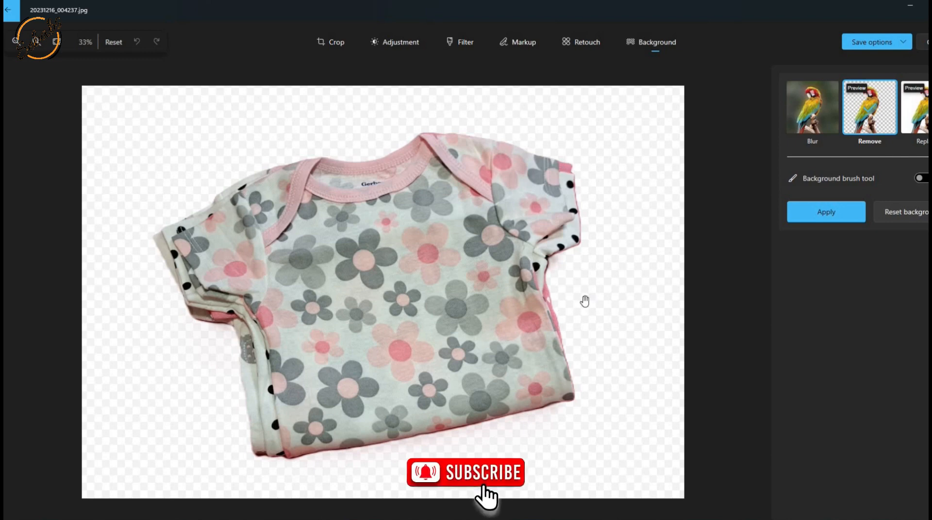
Step: Brush the leftover background beneath the shirt's sleeve into the removal area with brush size 50, apply it, and show the save options
{"action": "scroll", "coordinate": [584, 302], "scroll_direction": "up", "scroll_amount": 5}
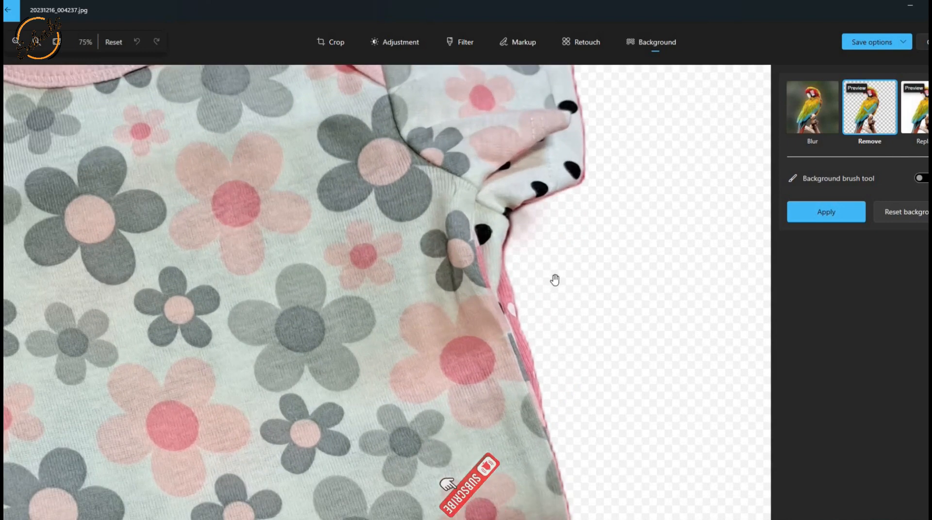
{"action": "left_click", "coordinate": [921, 178]}
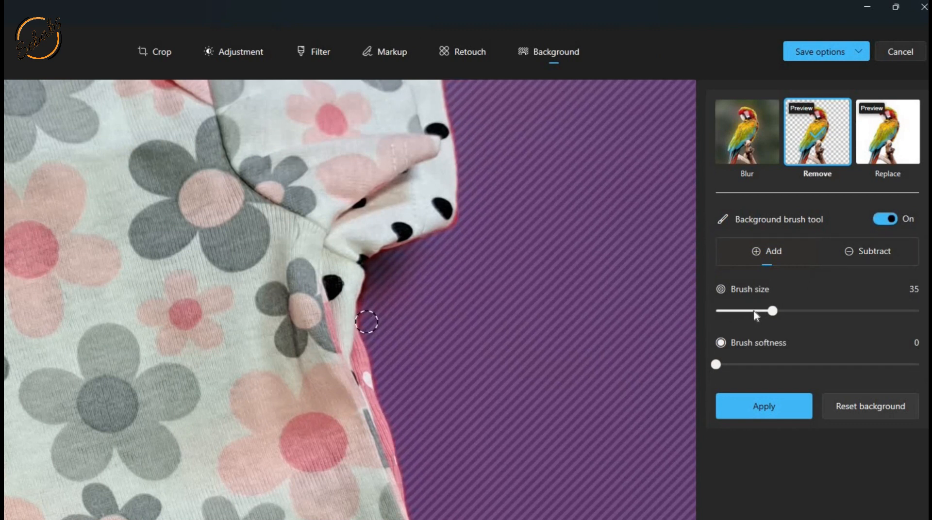
{"action": "mouse_move", "coordinate": [772, 311]}
{"action": "left_mouse_down"}
{"action": "mouse_move", "coordinate": [899, 309]}
{"action": "mouse_move", "coordinate": [802, 310]}
{"action": "left_mouse_up"}
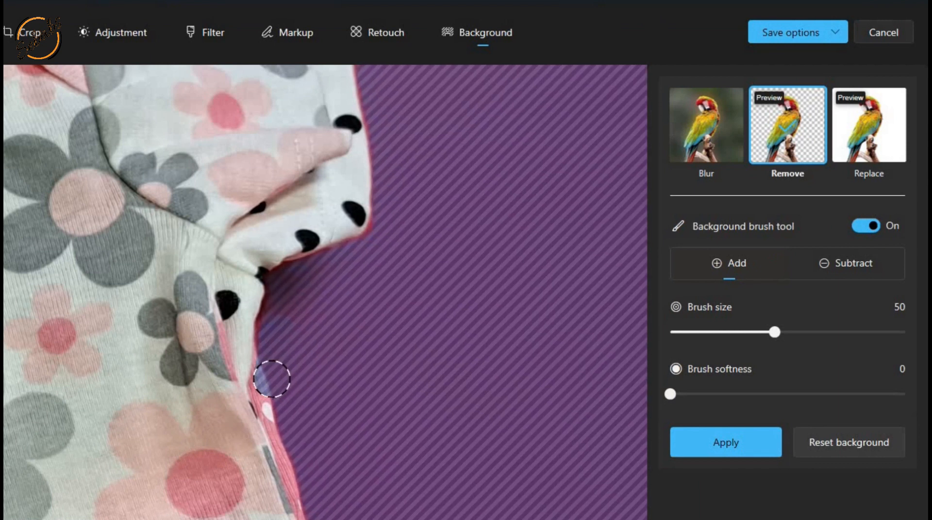
{"action": "mouse_move", "coordinate": [270, 387]}
{"action": "left_mouse_down"}
{"action": "mouse_move", "coordinate": [323, 519]}
{"action": "mouse_move", "coordinate": [270, 398]}
{"action": "mouse_move", "coordinate": [285, 304]}
{"action": "mouse_move", "coordinate": [312, 313]}
{"action": "mouse_move", "coordinate": [297, 336]}
{"action": "mouse_move", "coordinate": [312, 284]}
{"action": "mouse_move", "coordinate": [299, 273]}
{"action": "mouse_move", "coordinate": [279, 286]}
{"action": "mouse_move", "coordinate": [360, 252]}
{"action": "mouse_move", "coordinate": [265, 308]}
{"action": "mouse_move", "coordinate": [286, 294]}
{"action": "mouse_move", "coordinate": [273, 343]}
{"action": "mouse_move", "coordinate": [274, 318]}
{"action": "mouse_move", "coordinate": [289, 314]}
{"action": "mouse_move", "coordinate": [269, 382]}
{"action": "mouse_move", "coordinate": [275, 324]}
{"action": "left_mouse_up"}
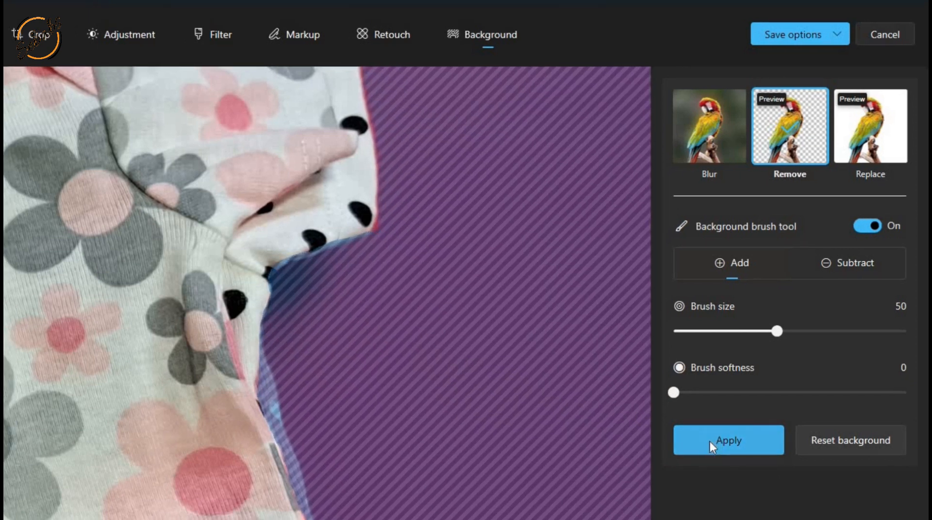
{"action": "left_click", "coordinate": [709, 443]}
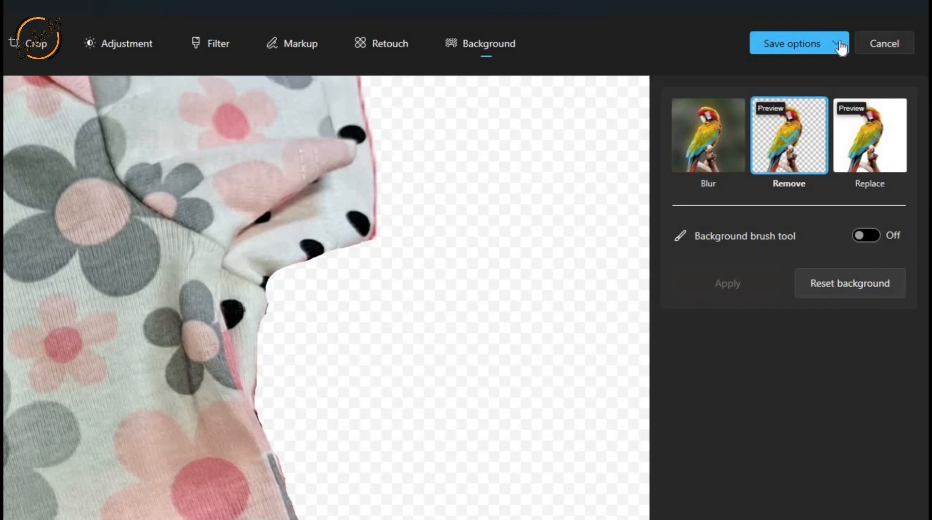
{"action": "left_click", "coordinate": [838, 34]}
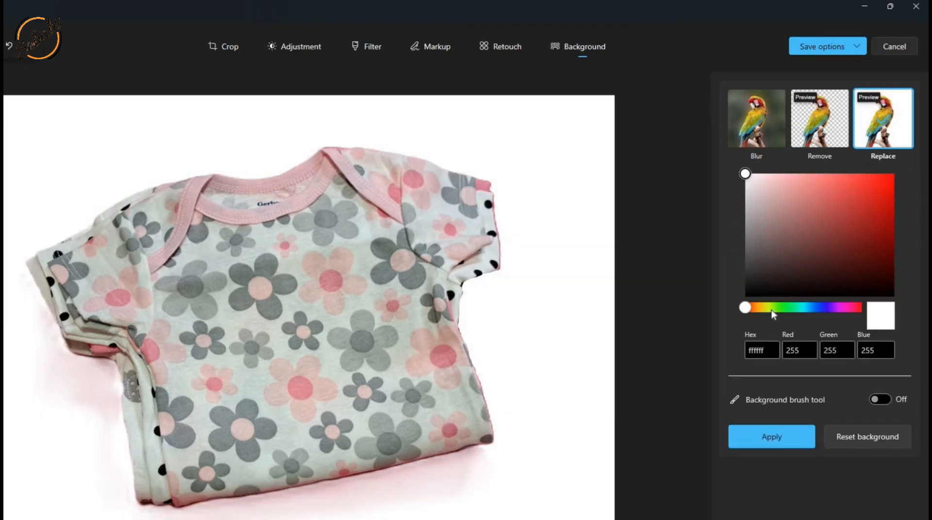
Step: Try a green hue in the colour picker for the replacement background
{"action": "left_click", "coordinate": [760, 352]}
{"action": "left_click", "coordinate": [757, 351]}
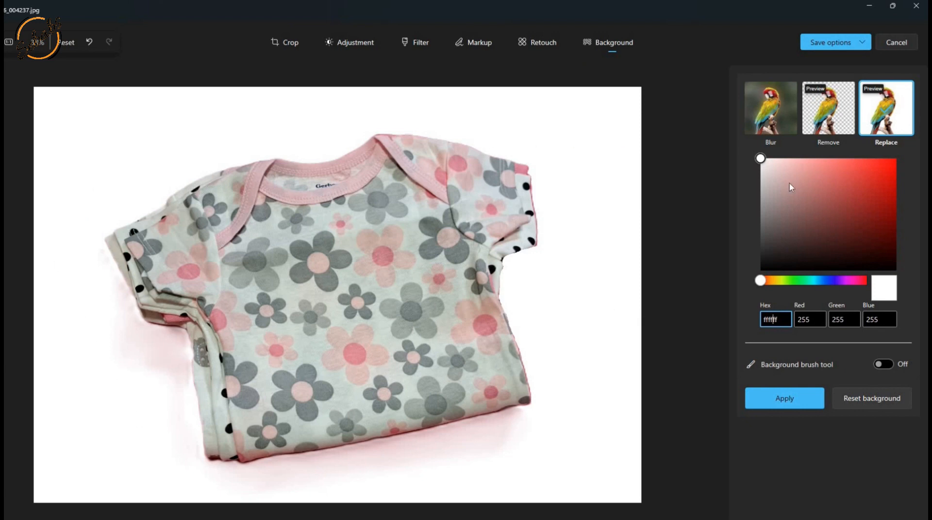
{"action": "left_click", "coordinate": [793, 281]}
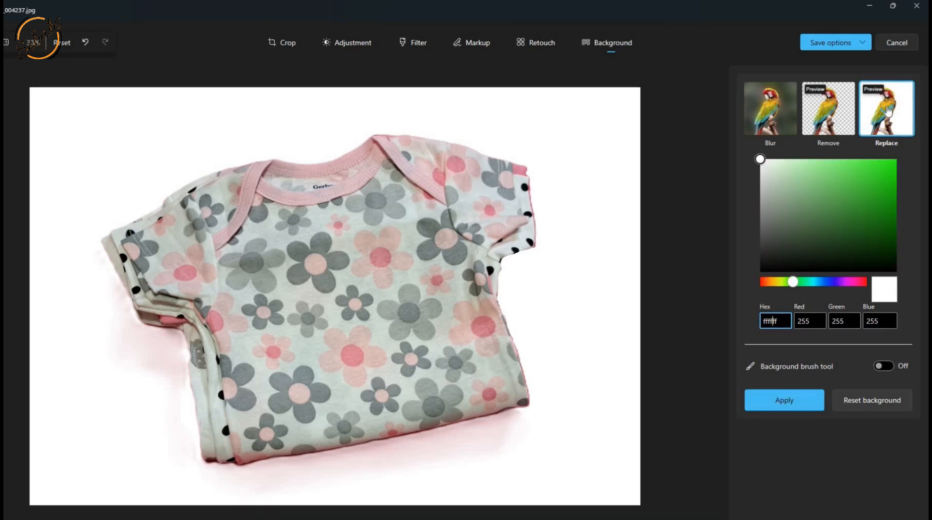
{"action": "mouse_move", "coordinate": [793, 282]}
{"action": "left_mouse_down"}
{"action": "mouse_move", "coordinate": [782, 285]}
{"action": "mouse_move", "coordinate": [861, 284]}
{"action": "mouse_move", "coordinate": [772, 282]}
{"action": "mouse_move", "coordinate": [793, 282]}
{"action": "left_mouse_up"}
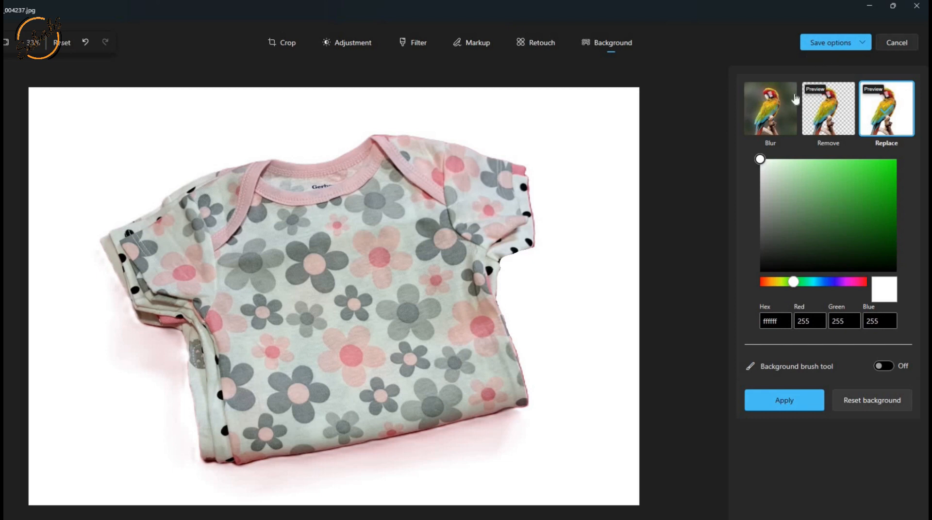
Step: Reselect background replacement and set the background to the muted red ab4444
{"action": "left_click", "coordinate": [828, 109]}
{"action": "left_click", "coordinate": [886, 109]}
{"action": "left_click", "coordinate": [842, 197]}
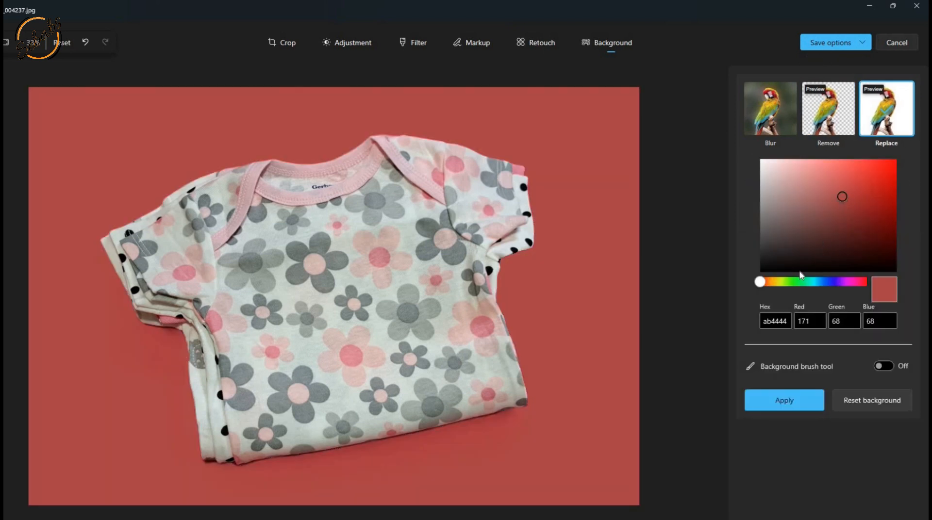
Step: Switch the replacement background to a green hue, try several shades and settle on 478c3e
{"action": "left_click", "coordinate": [793, 283]}
{"action": "left_click", "coordinate": [808, 218]}
{"action": "left_click", "coordinate": [850, 220]}
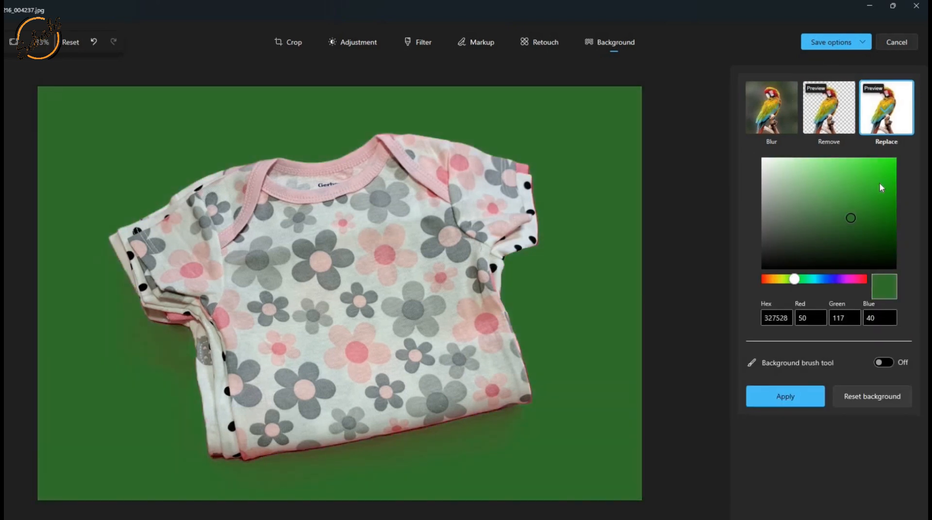
{"action": "left_click", "coordinate": [881, 177]}
{"action": "left_click", "coordinate": [793, 196]}
{"action": "left_click", "coordinate": [780, 185]}
{"action": "left_click", "coordinate": [837, 208]}
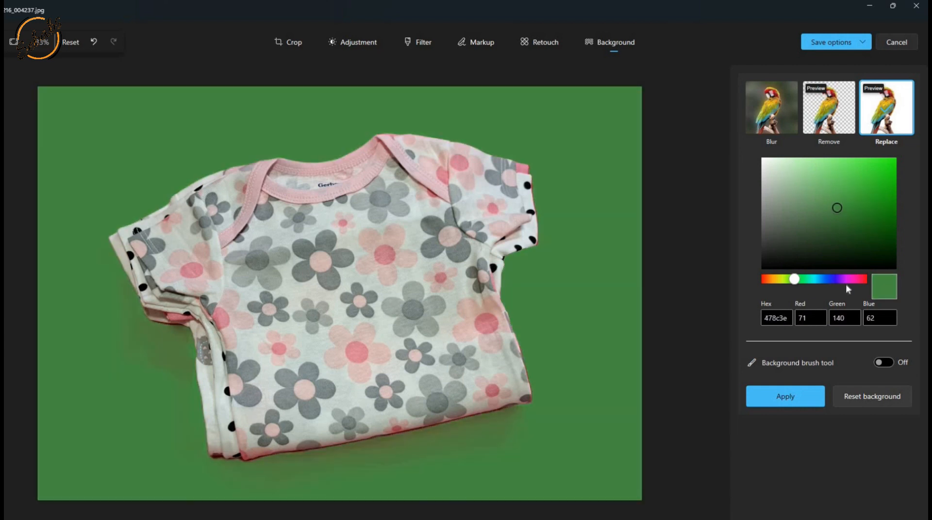
Step: Try dark blue shades such as 0a0a40 for the replacement background
{"action": "left_click", "coordinate": [847, 233]}
{"action": "left_click", "coordinate": [832, 279]}
{"action": "left_click", "coordinate": [853, 258]}
{"action": "left_click", "coordinate": [884, 212]}
{"action": "left_click", "coordinate": [876, 241]}
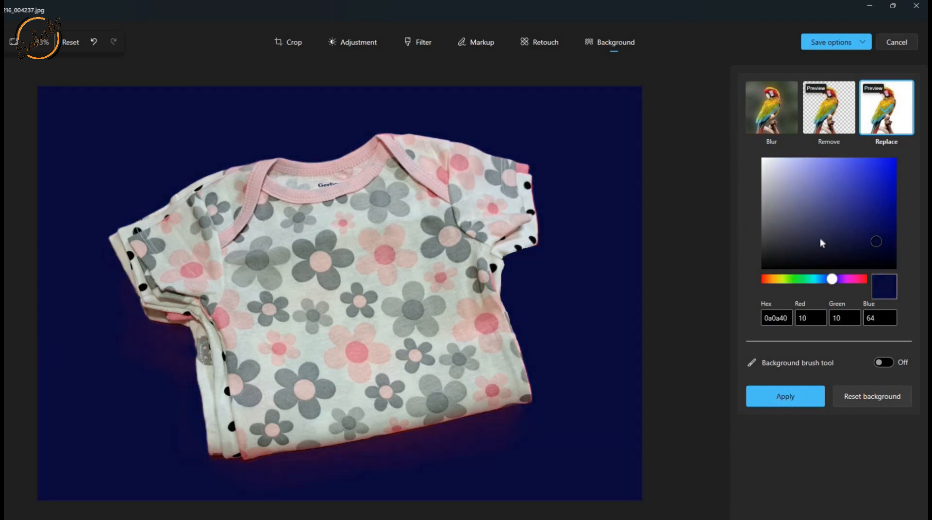
{"action": "left_click", "coordinate": [820, 238]}
Step: Switch the replacement background to a pink hue, try several shades and settle on the muted mauve 6b4659
{"action": "left_click", "coordinate": [858, 279]}
{"action": "left_click", "coordinate": [786, 196]}
{"action": "left_click", "coordinate": [796, 197]}
{"action": "left_click", "coordinate": [868, 236]}
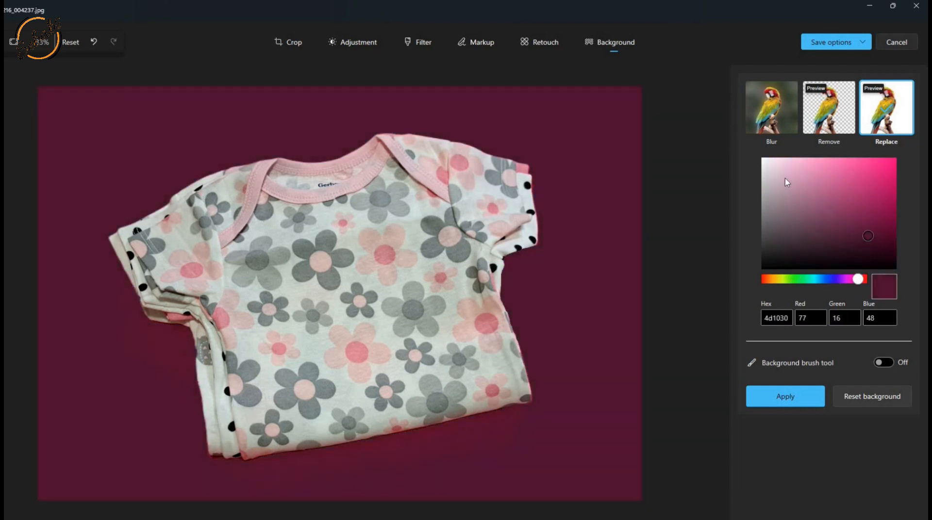
{"action": "left_click", "coordinate": [786, 183]}
{"action": "left_click", "coordinate": [808, 222]}
{"action": "left_click", "coordinate": [884, 363]}
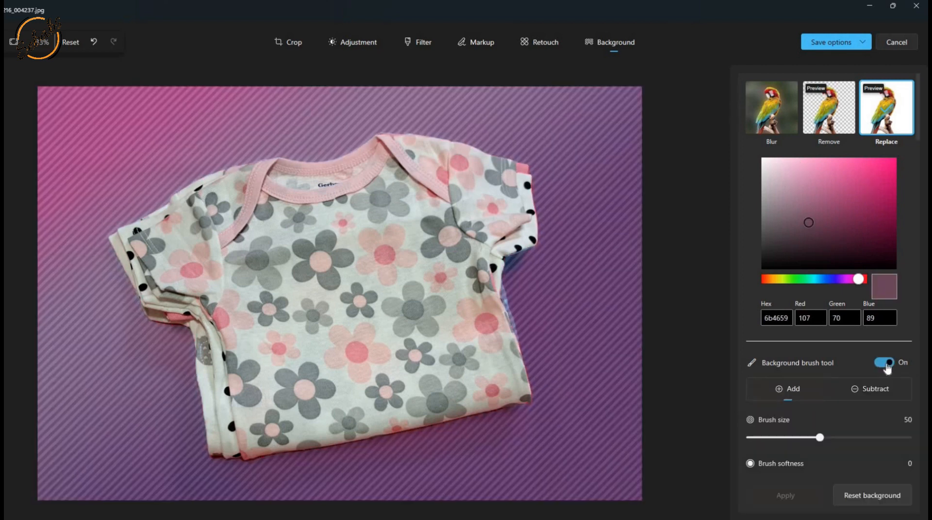
{"action": "scroll", "coordinate": [748, 403], "scroll_direction": "down", "scroll_amount": 1}
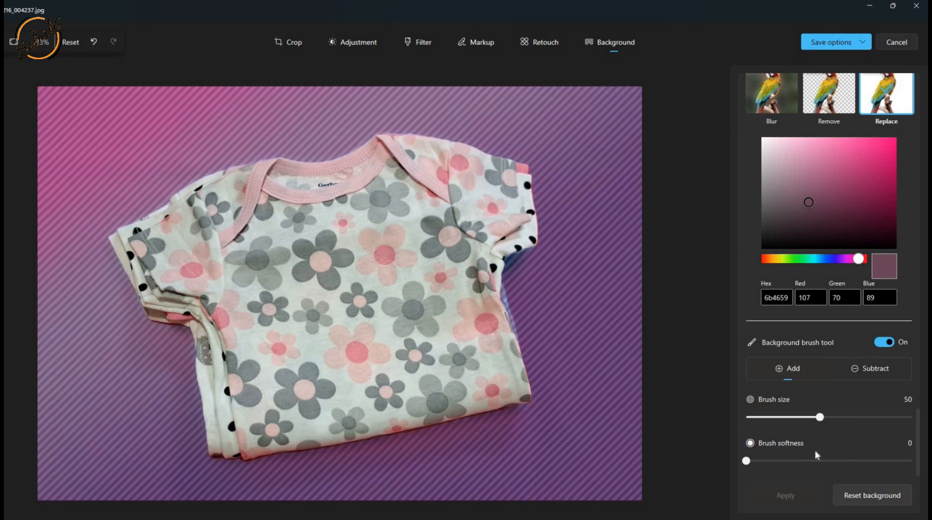
{"action": "left_click", "coordinate": [785, 493]}
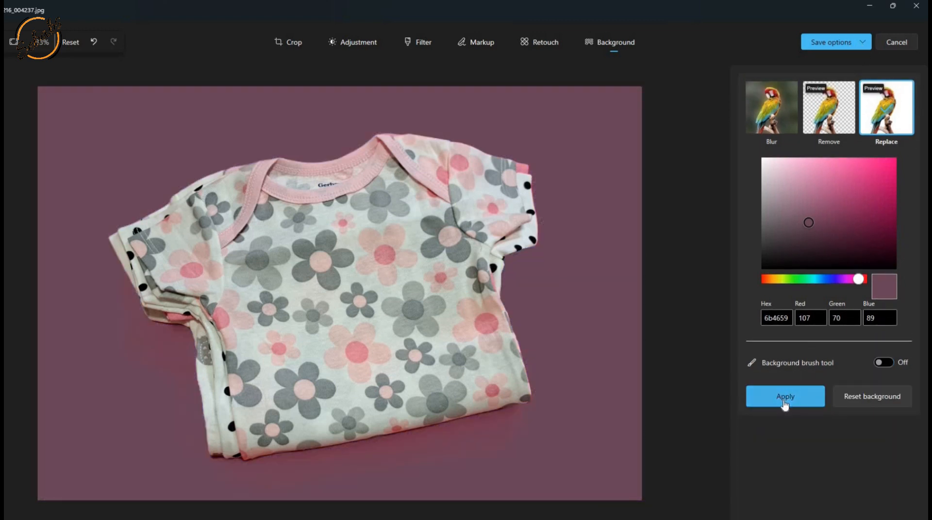
Step: Apply the replacement background and save the edit over the original image
{"action": "left_click", "coordinate": [787, 406]}
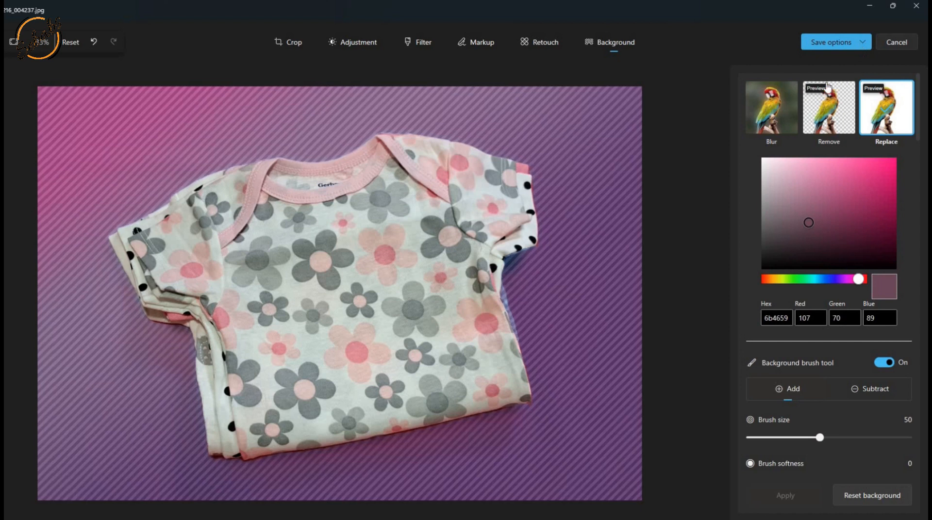
{"action": "left_click", "coordinate": [831, 42]}
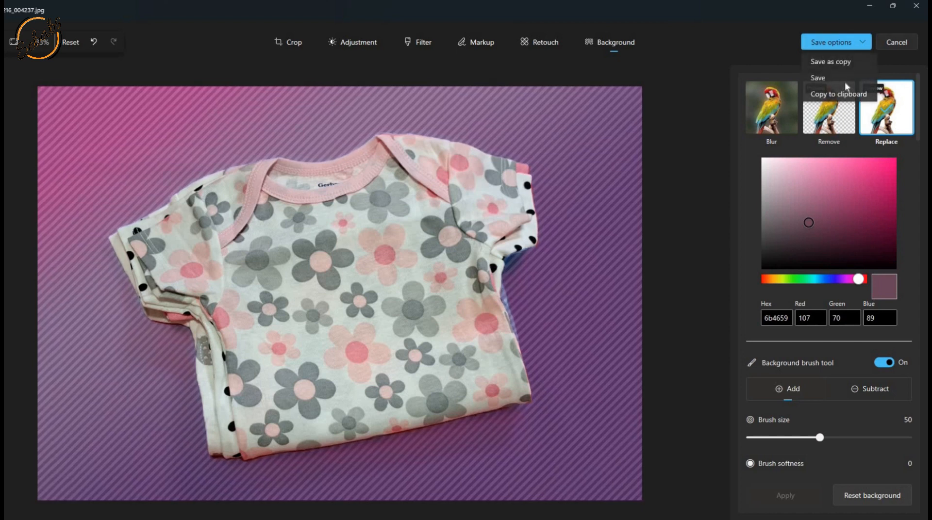
{"action": "left_click", "coordinate": [834, 78]}
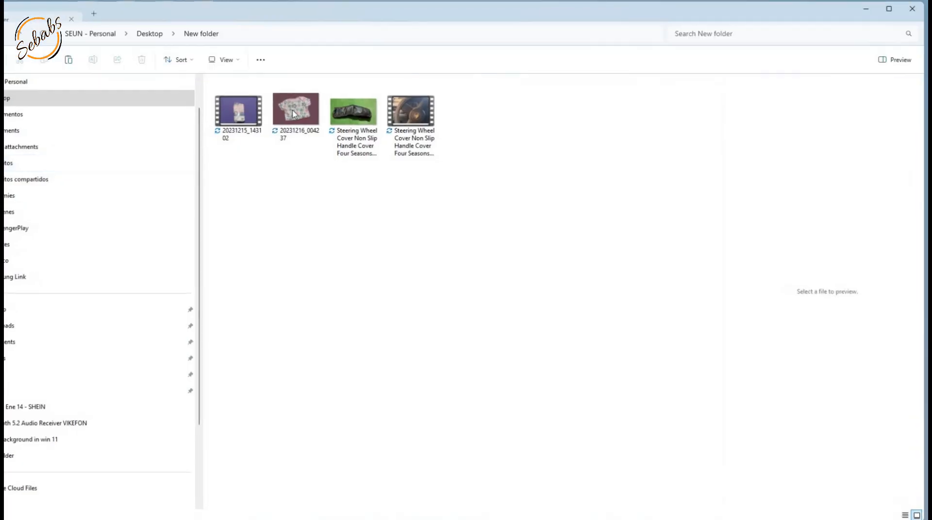
Step: Open the saved image 20231216_004237 to check its new background, and close it
{"action": "double_click", "coordinate": [294, 114]}
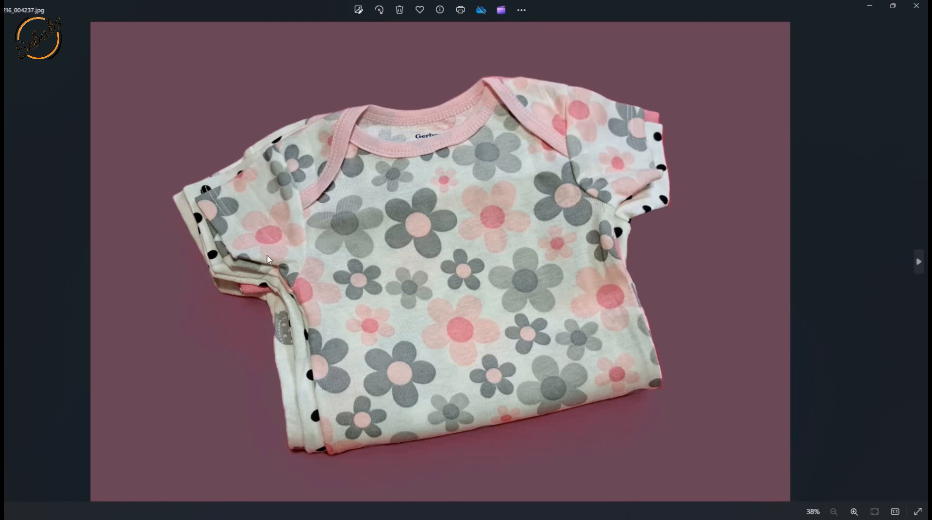
{"action": "left_click", "coordinate": [917, 6]}
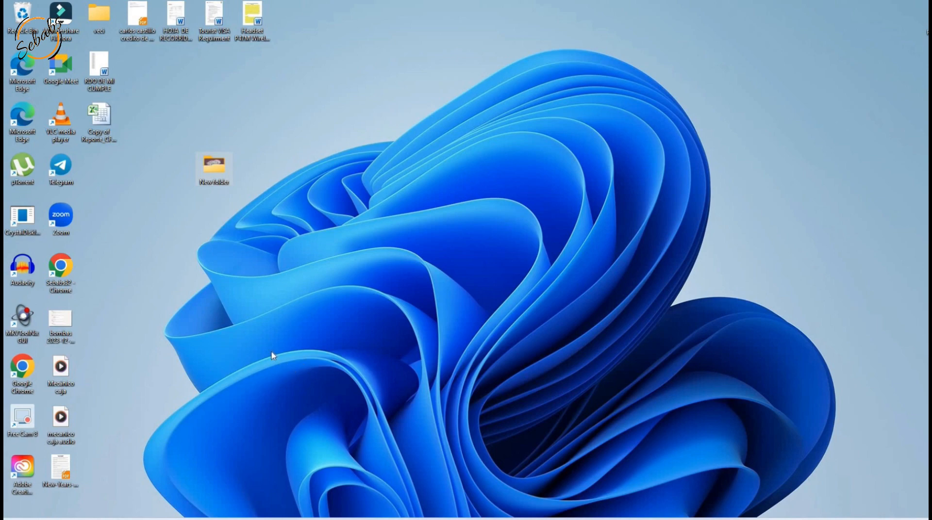
Step: Open the video 20231215_143102 from New folder on the desktop with the Photos app
{"action": "double_click", "coordinate": [217, 176]}
{"action": "left_click", "coordinate": [287, 119]}
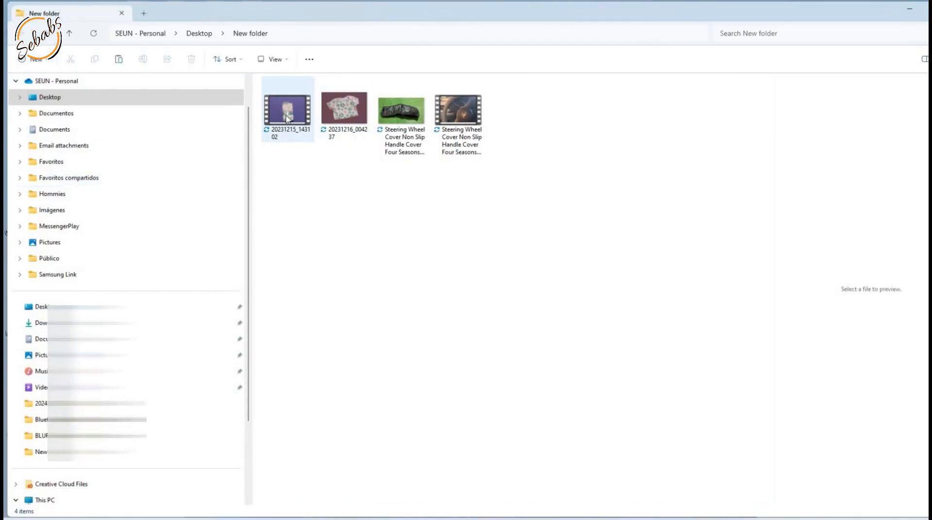
{"action": "left_click_drag", "start_coordinate": [88, 220], "coordinate": [70, 220]}
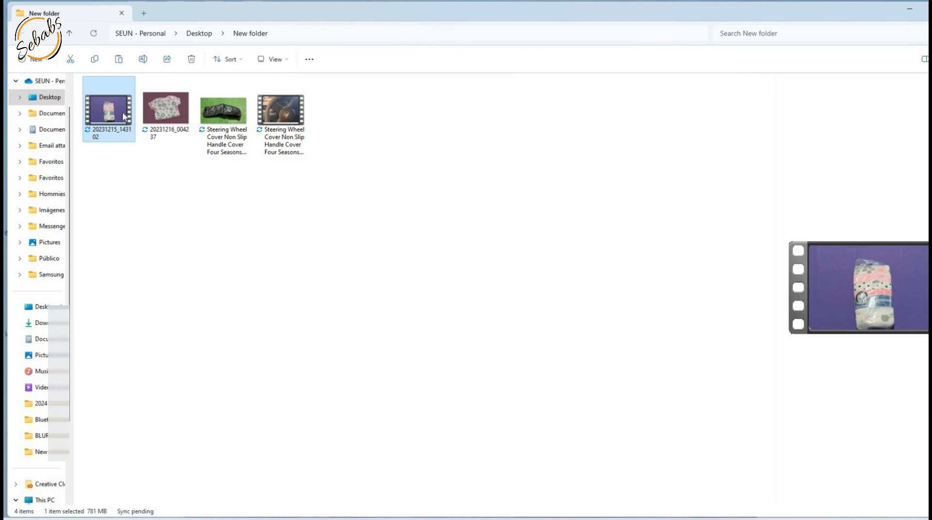
{"action": "right_click", "coordinate": [120, 114]}
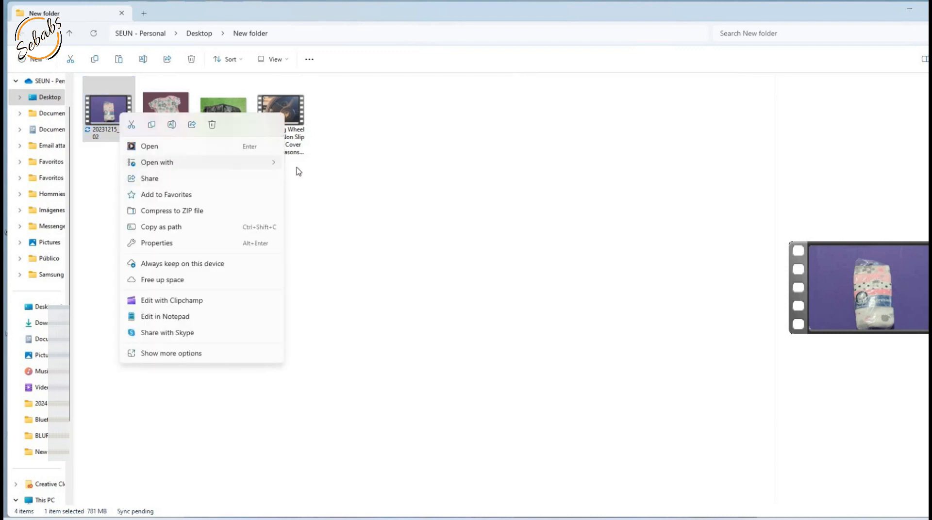
{"action": "mouse_move", "coordinate": [262, 166]}
{"action": "left_click", "coordinate": [318, 231]}
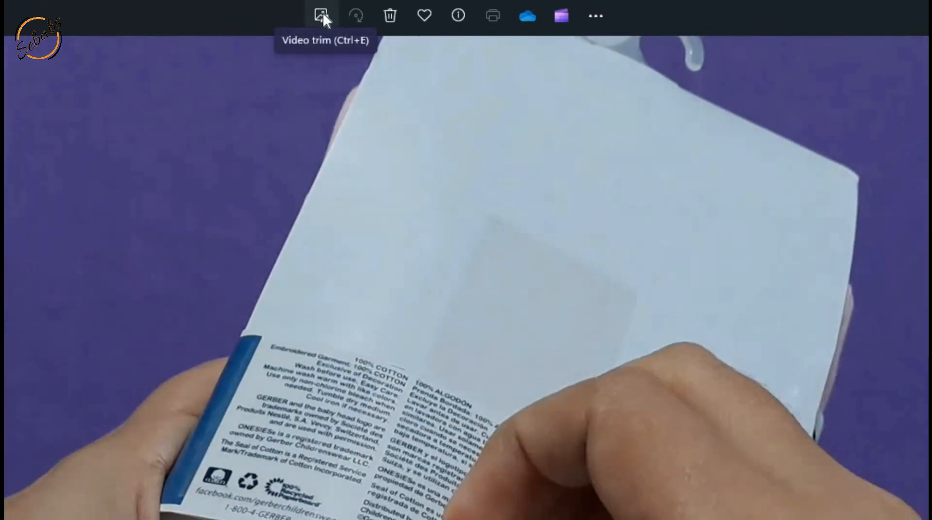
Step: Trim the video to the section from about 01:50.8 to 02:18.65, keeping 27.87 seconds
{"action": "left_click", "coordinate": [323, 14]}
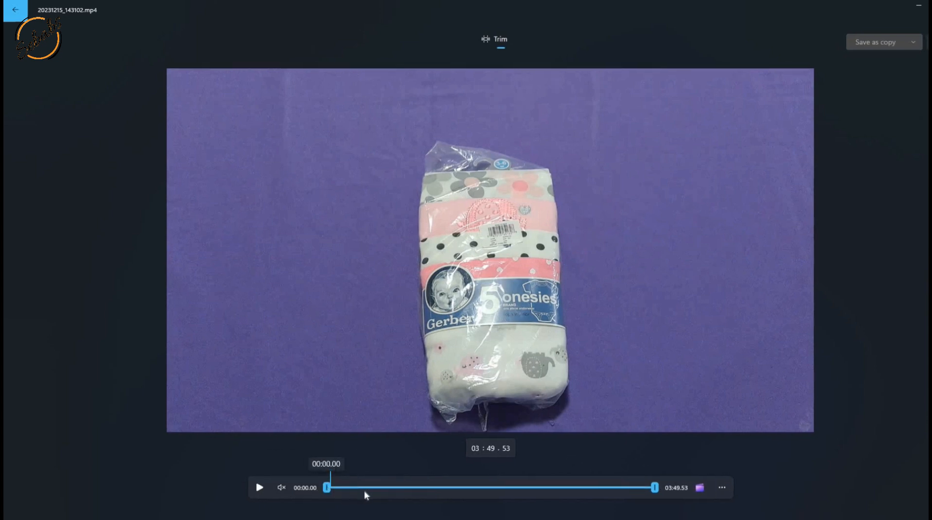
{"action": "left_click_drag", "start_coordinate": [366, 495], "coordinate": [485, 488]}
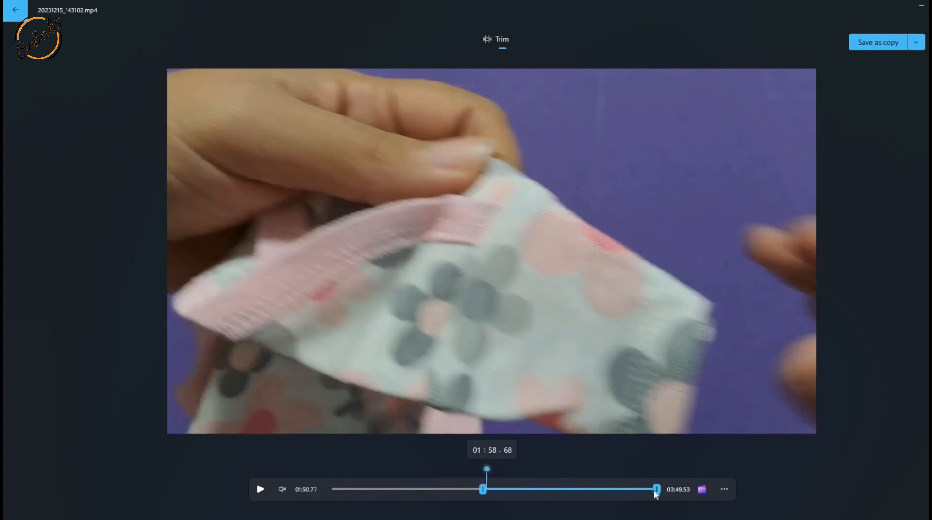
{"action": "left_click_drag", "start_coordinate": [655, 494], "coordinate": [527, 492]}
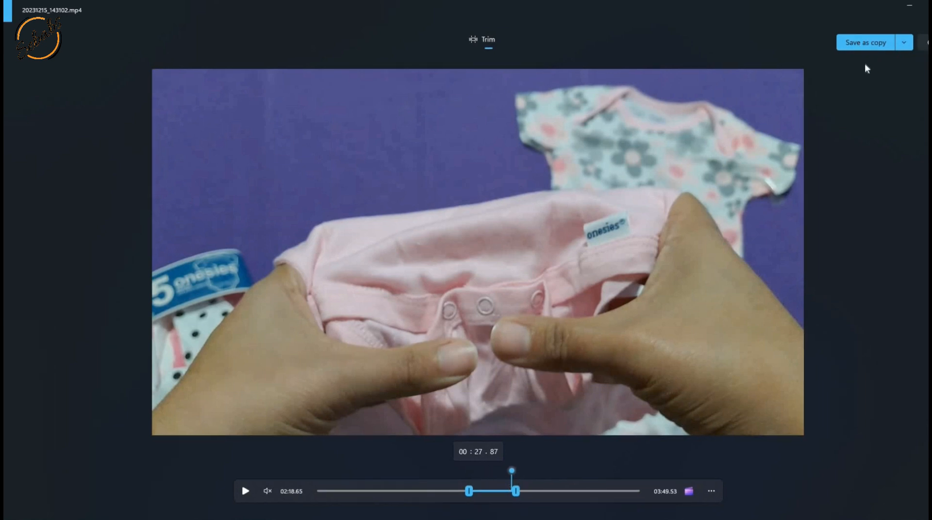
Step: Save the trimmed video as an .mp4 copy named Trim in New folder, and play it in Media Player
{"action": "left_click", "coordinate": [865, 44]}
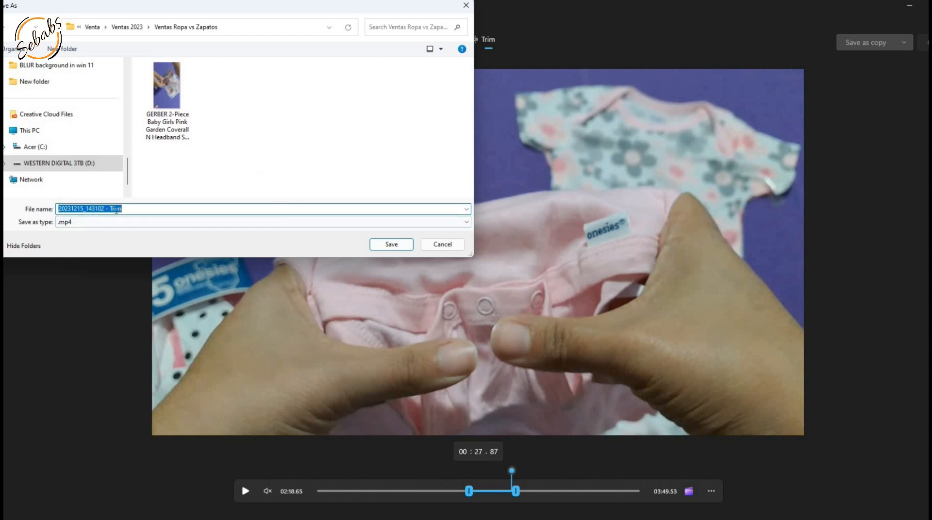
{"action": "left_click", "coordinate": [128, 209]}
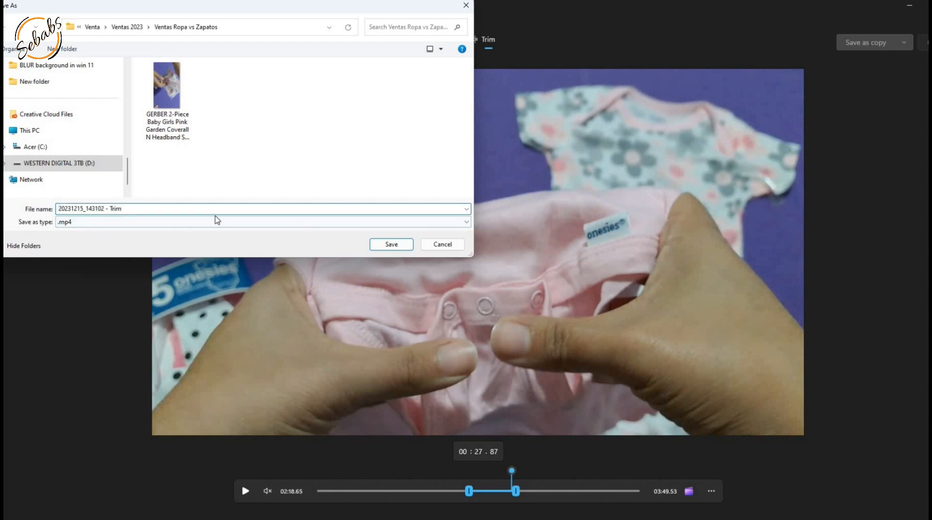
{"action": "left_click_drag", "start_coordinate": [112, 209], "coordinate": [59, 209]}
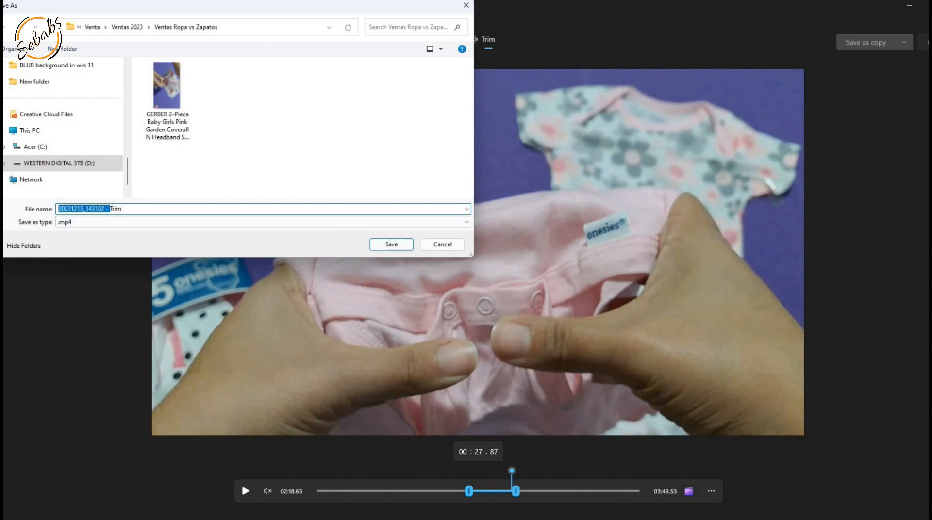
{"action": "key", "text": "BackSpace"}
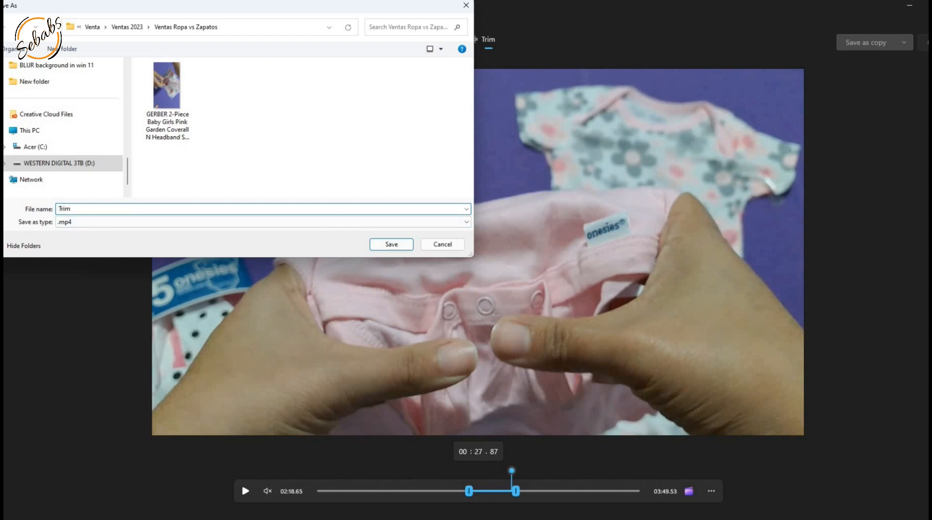
{"action": "left_click", "coordinate": [386, 248]}
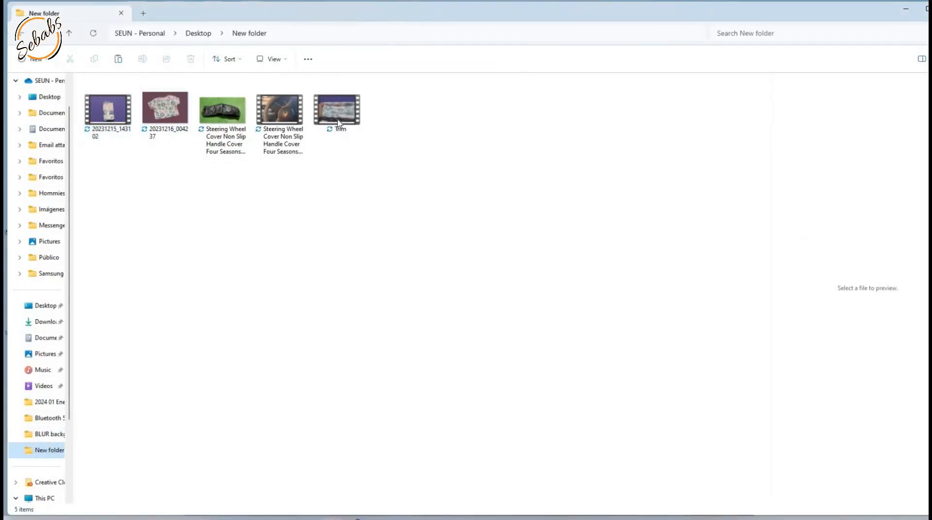
{"action": "left_click", "coordinate": [342, 113]}
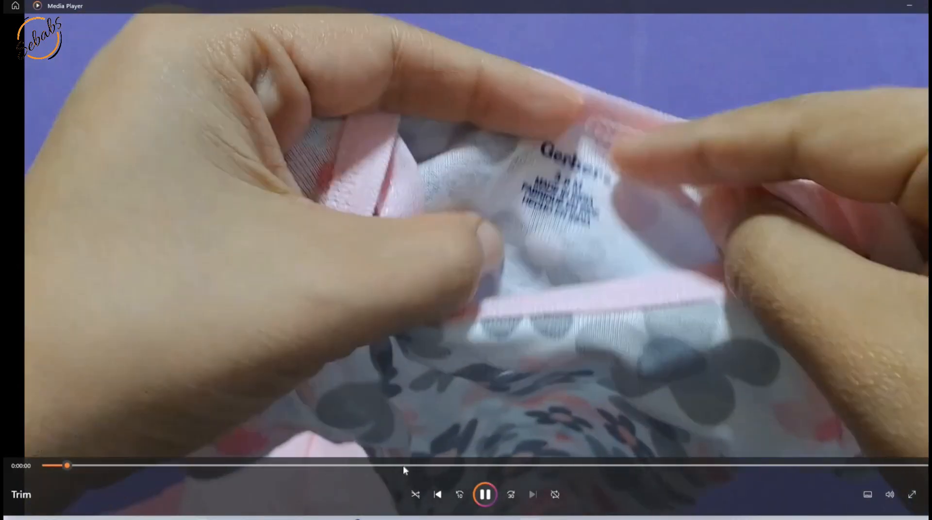